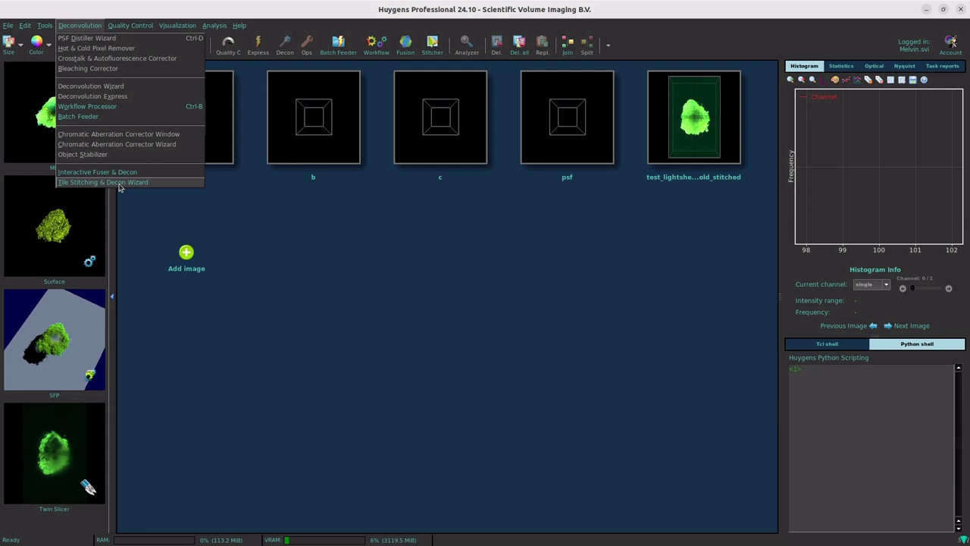
Load all four sub-images of test_lightsheet_cl1_C918_12j_5000c_scarlet_stqygold.czi into the Tile Stitching & Decon Wizard.
left_click(117, 183)
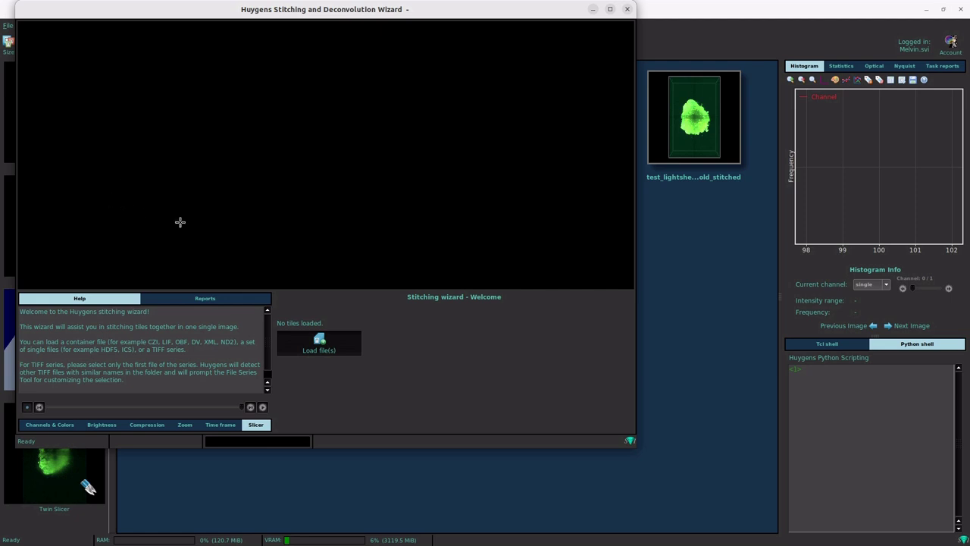
left_click(307, 350)
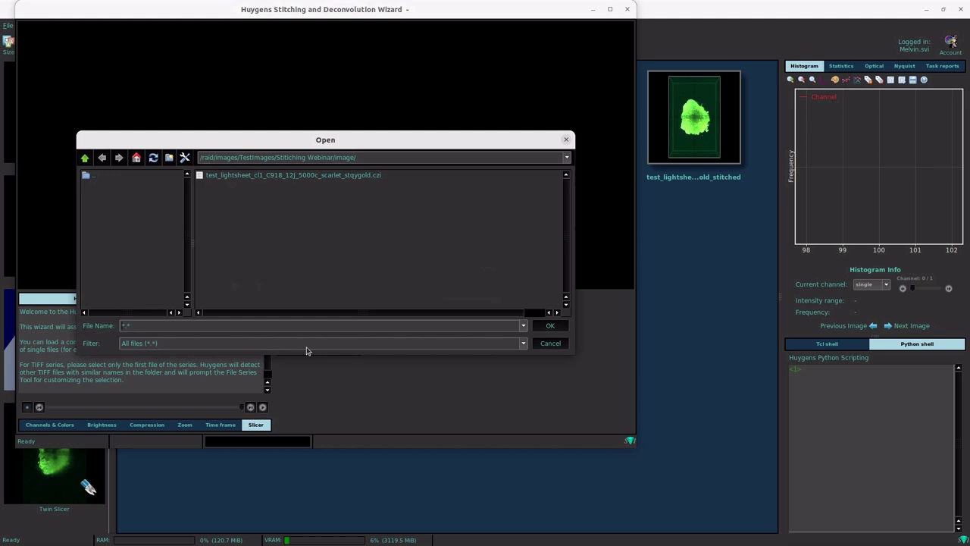
left_click(326, 179)
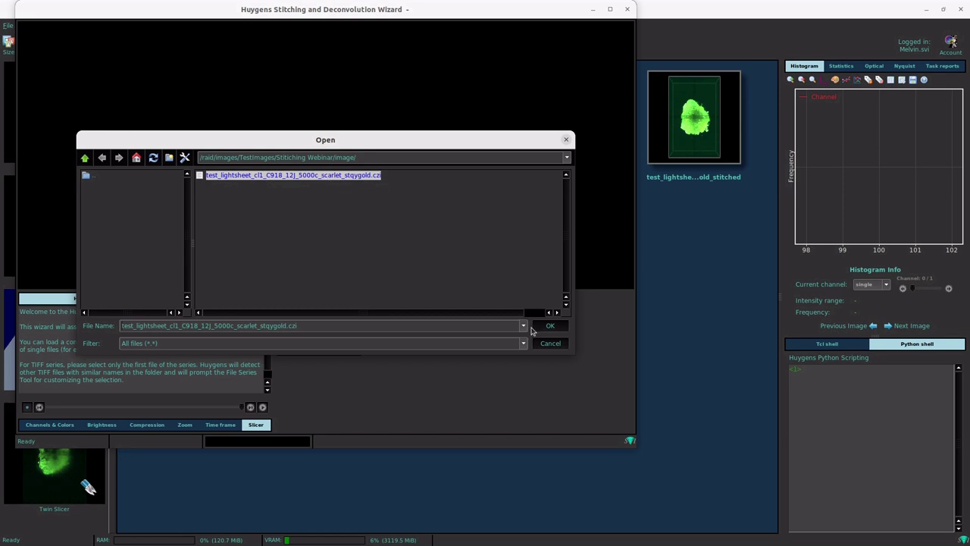
left_click(548, 328)
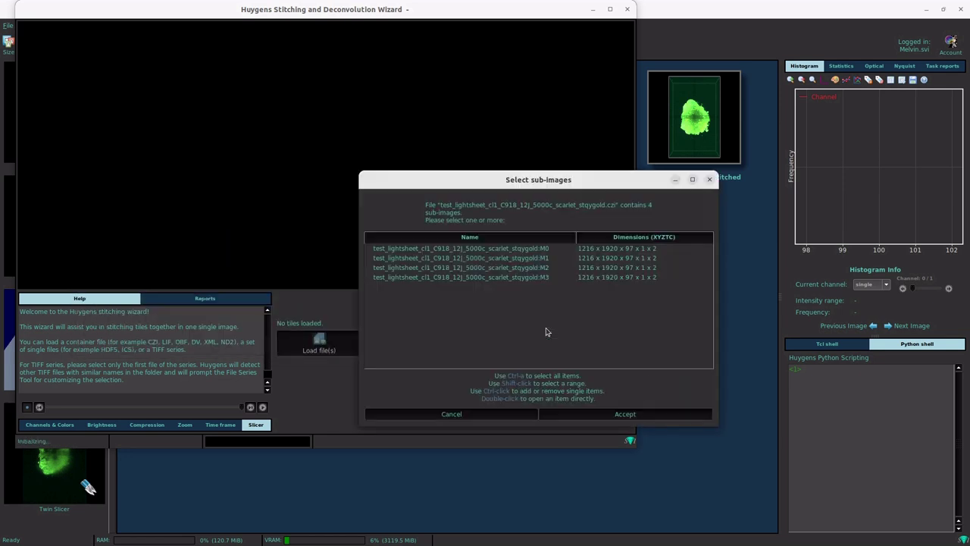
left_click(512, 250)
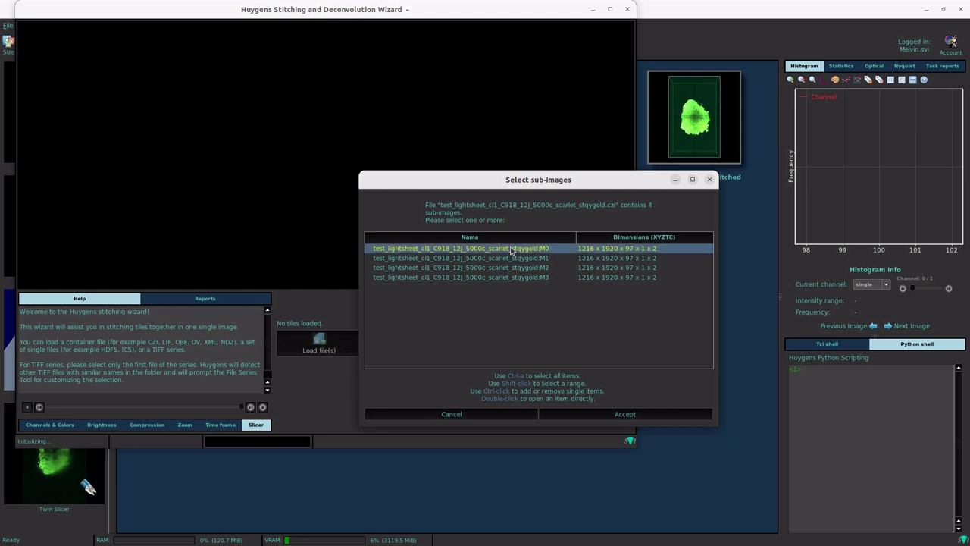
key("ctrl+a")
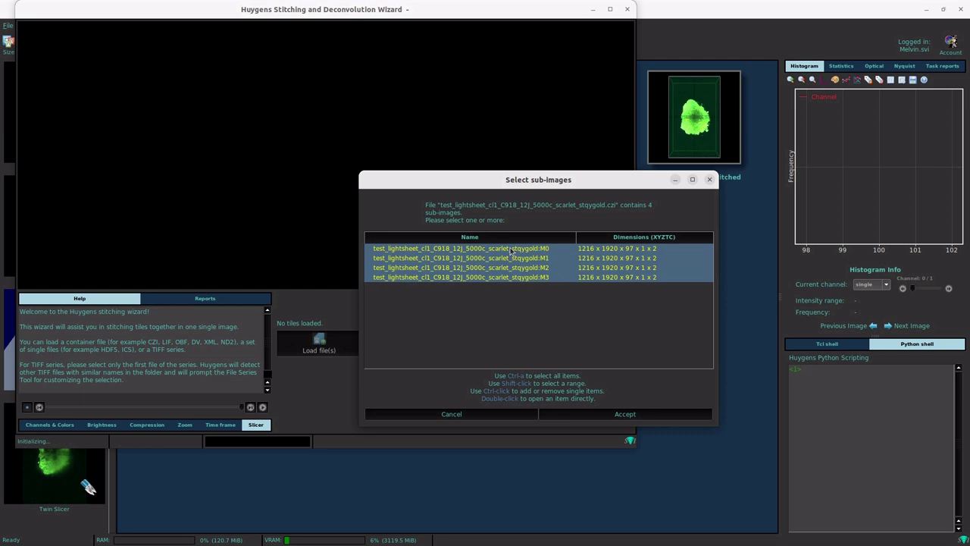
left_click(602, 415)
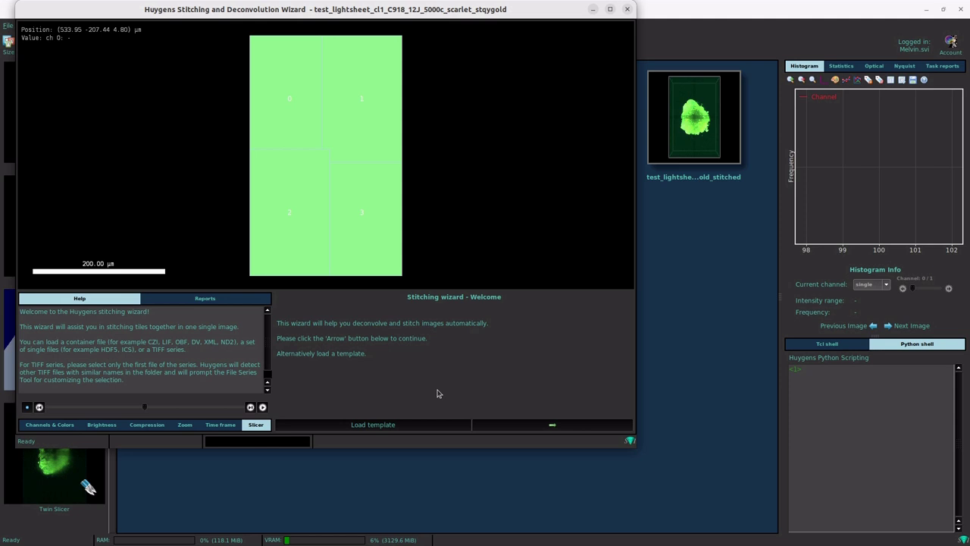
Keep the input tile data type conversion on Auto and continue to the acquisition pattern selection.
left_click(522, 426)
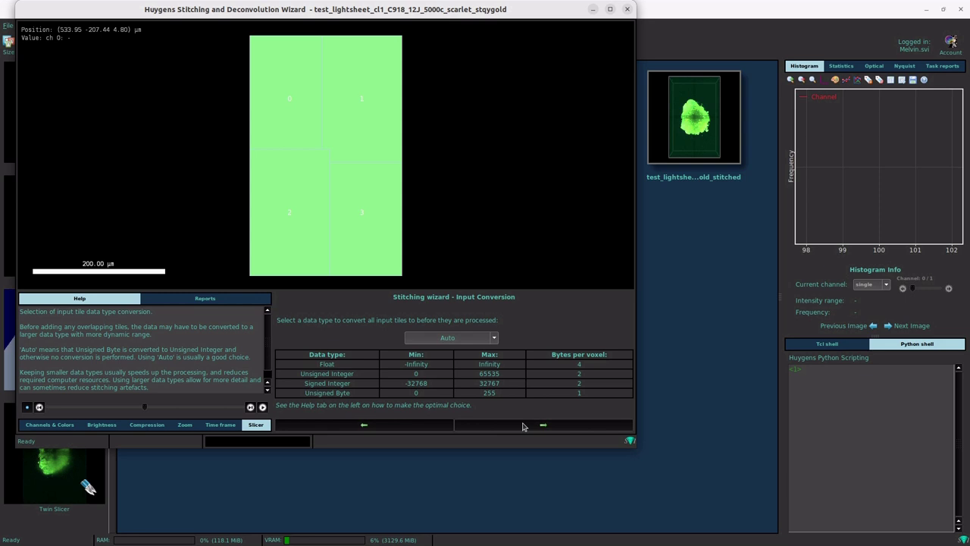
left_click(494, 339)
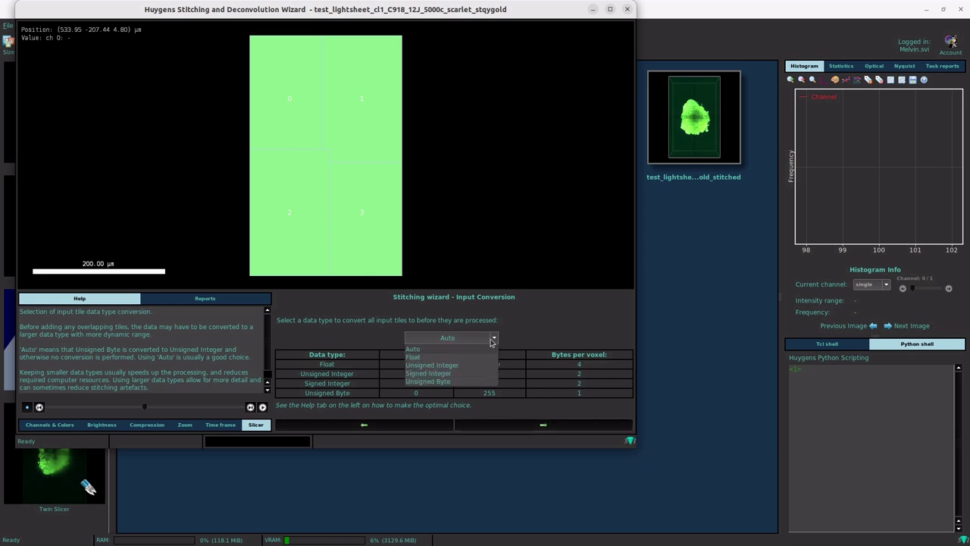
key("Escape")
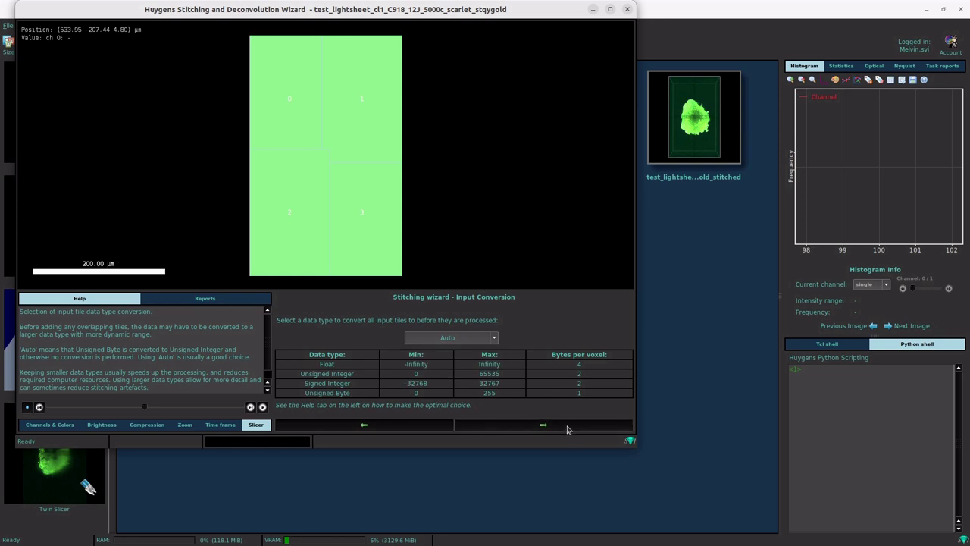
left_click(543, 425)
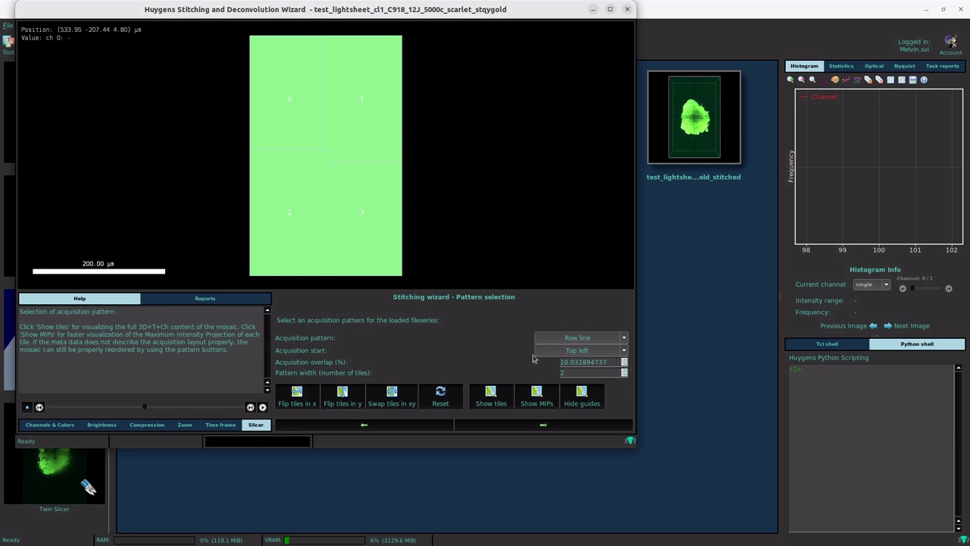
Load the full tile contents for display, and accept the Row line, Top left pattern with all tiles selected for stitching.
left_click(506, 401)
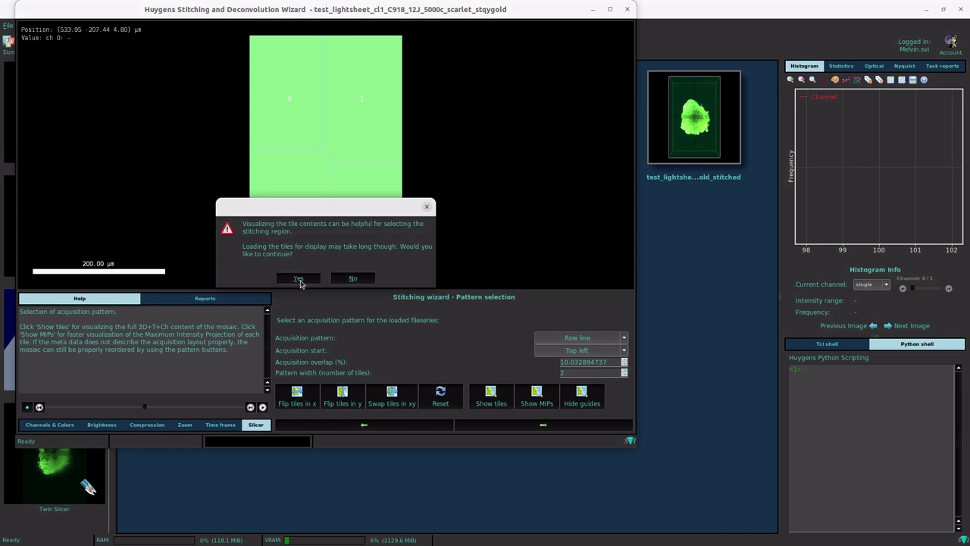
left_click(299, 280)
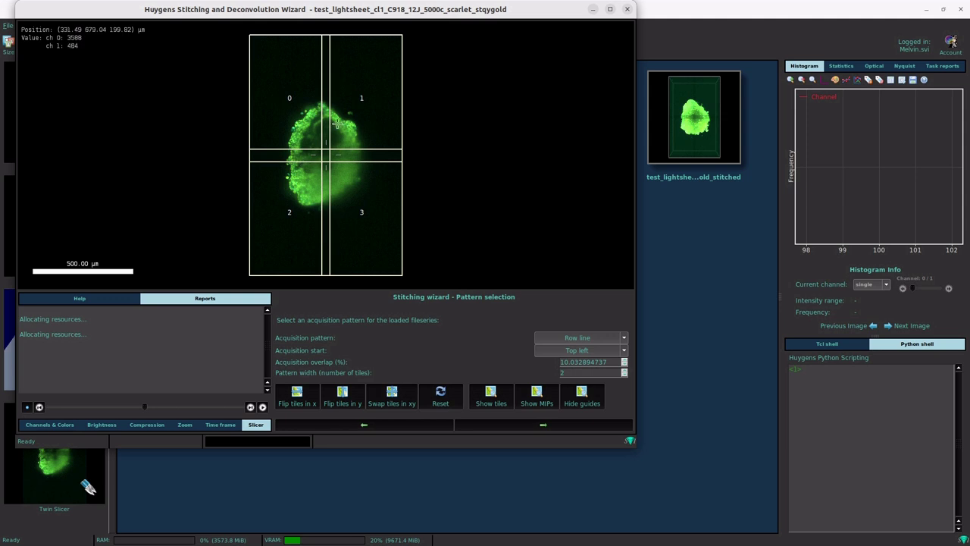
left_click(569, 424)
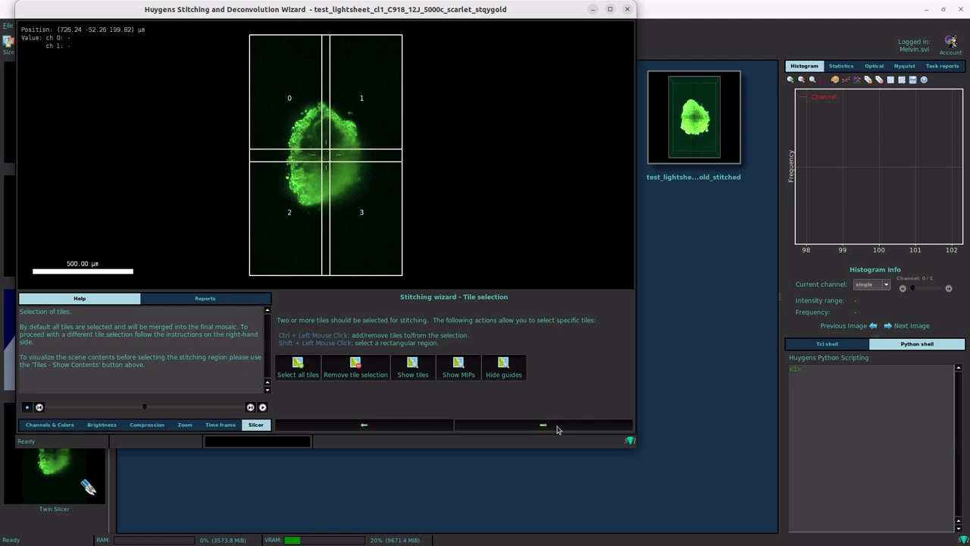
left_click(557, 429)
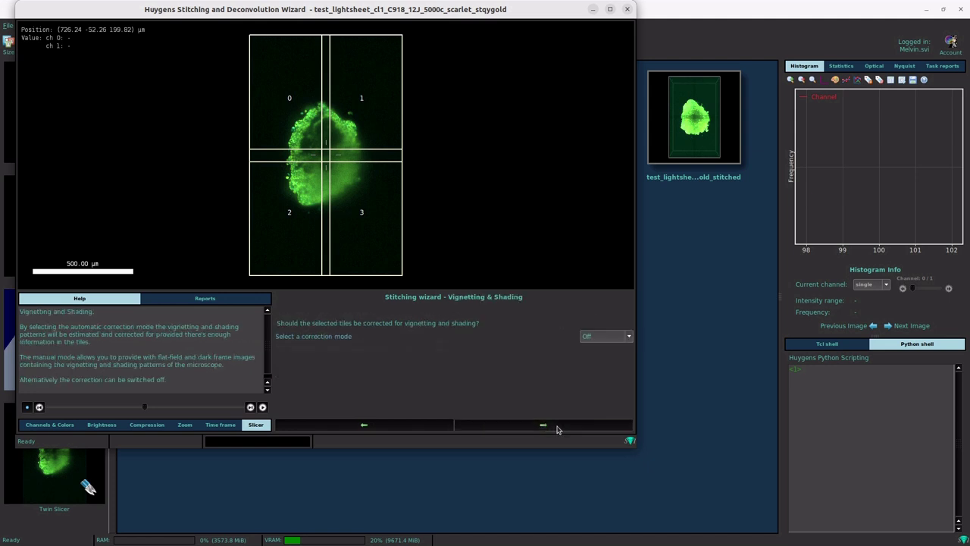
Turn on the vignetting and shading correction and proceed to its automatic correction settings.
left_click(598, 338)
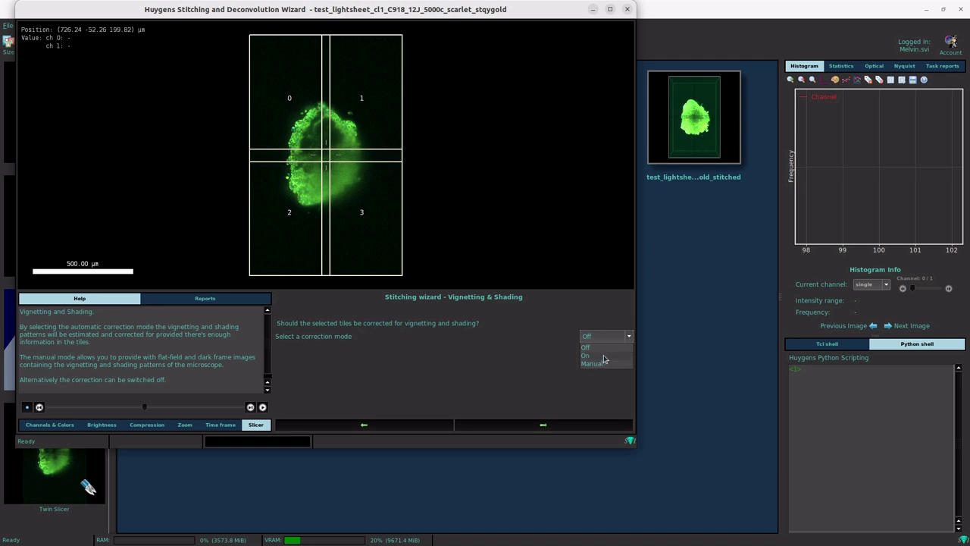
left_click(604, 357)
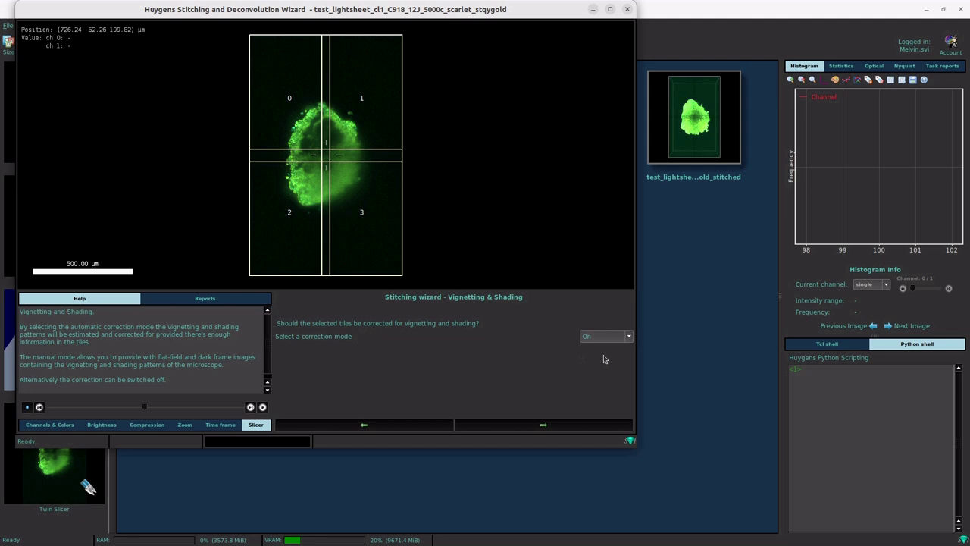
left_click(587, 430)
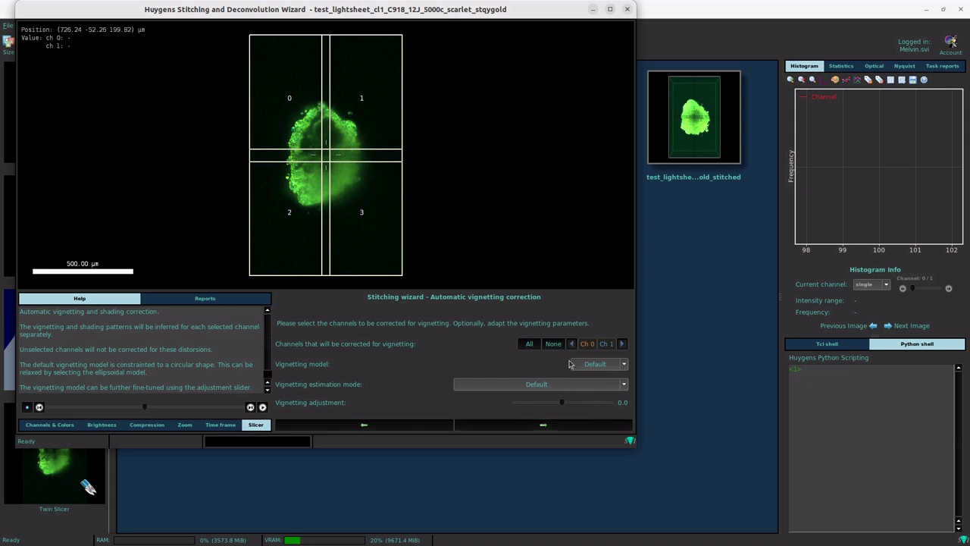
Use the Default vignetting model, set the estimation mode to Based on radial variation (experimental), and raise the vignetting adjustment.
left_click(625, 365)
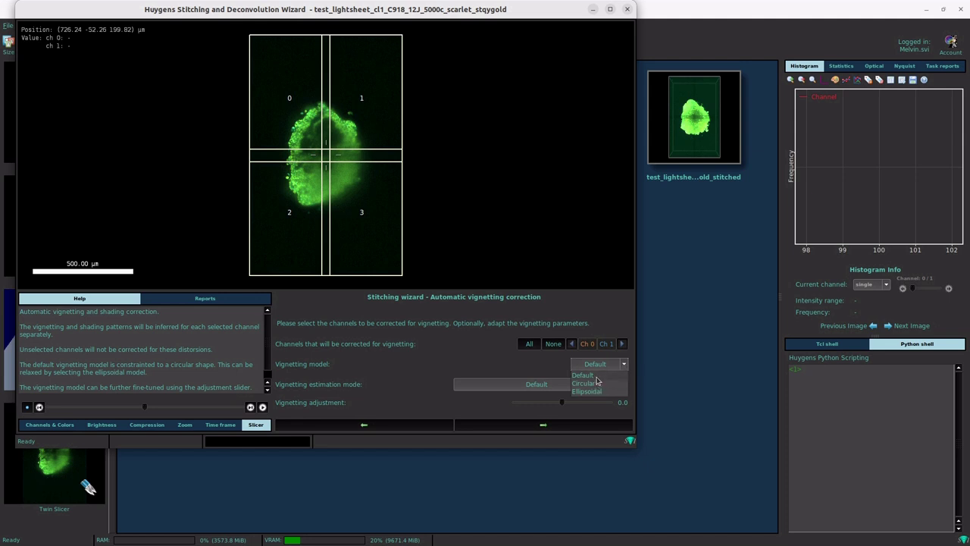
left_click(596, 376)
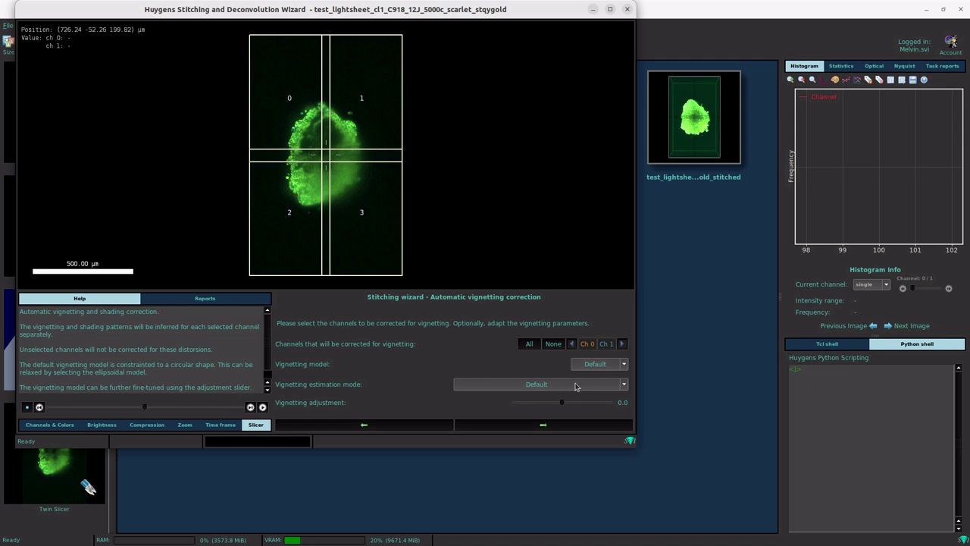
left_click(575, 387)
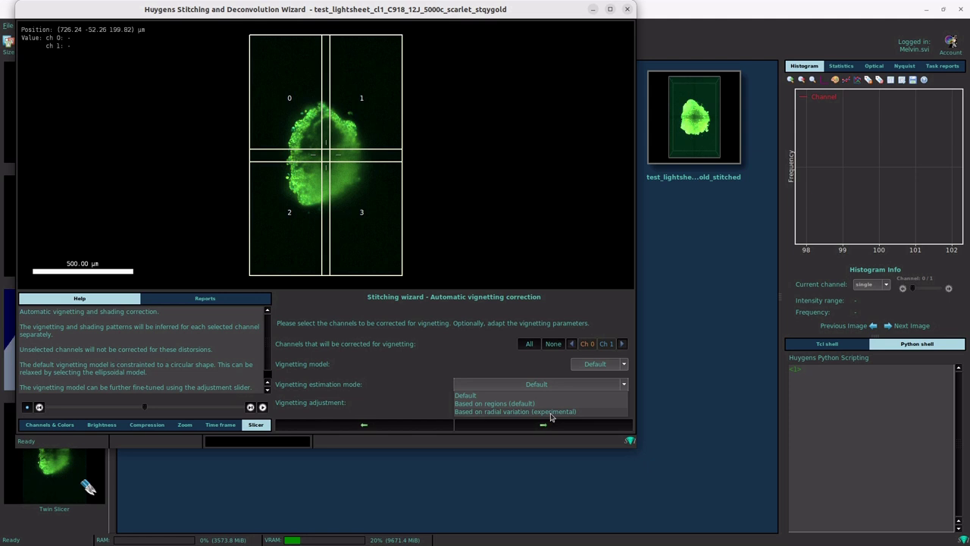
left_click(552, 412)
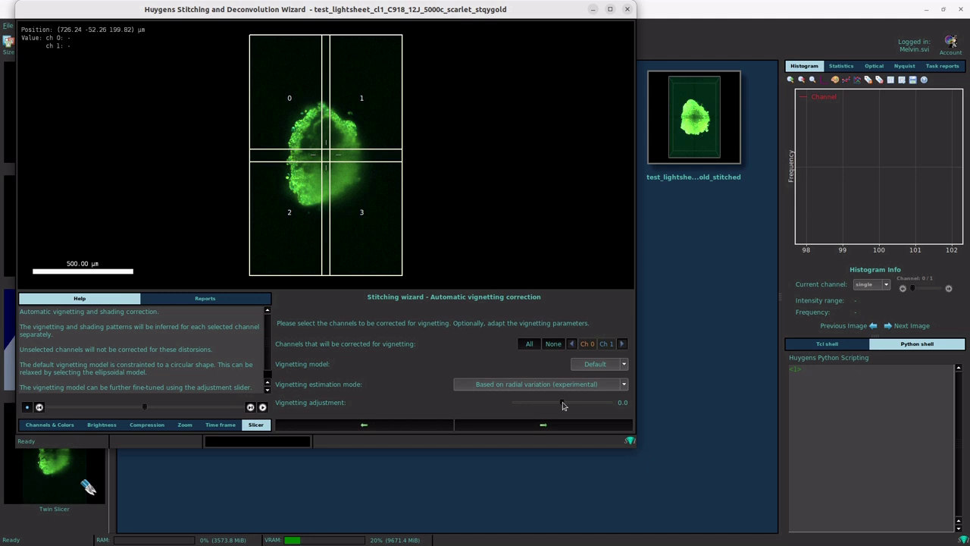
left_click_drag(562, 406, 614, 408)
left_click(585, 429)
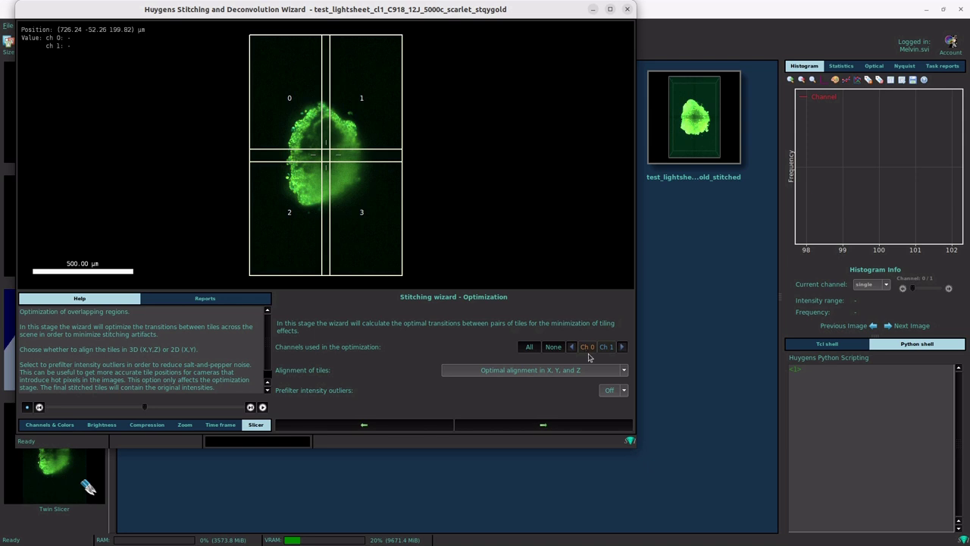
Optimize the tile positions using Optimal alignment in X, Y, and Z, and stitch the tiles without a deconvolution template.
left_click(625, 372)
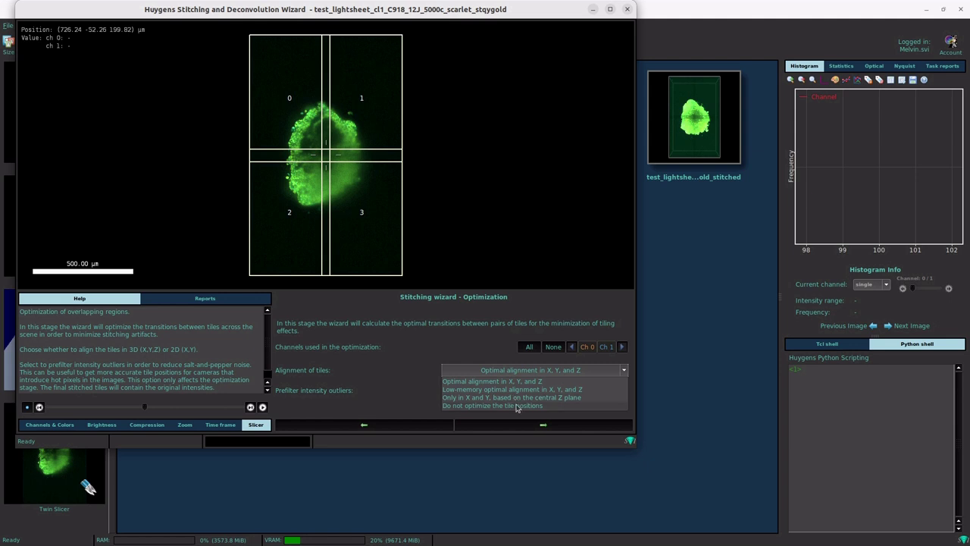
left_click(515, 384)
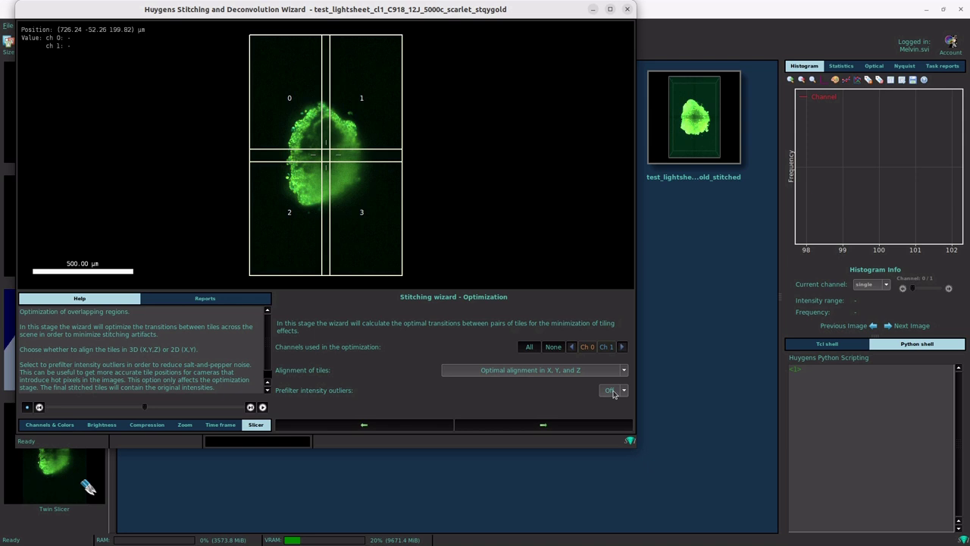
left_click(597, 429)
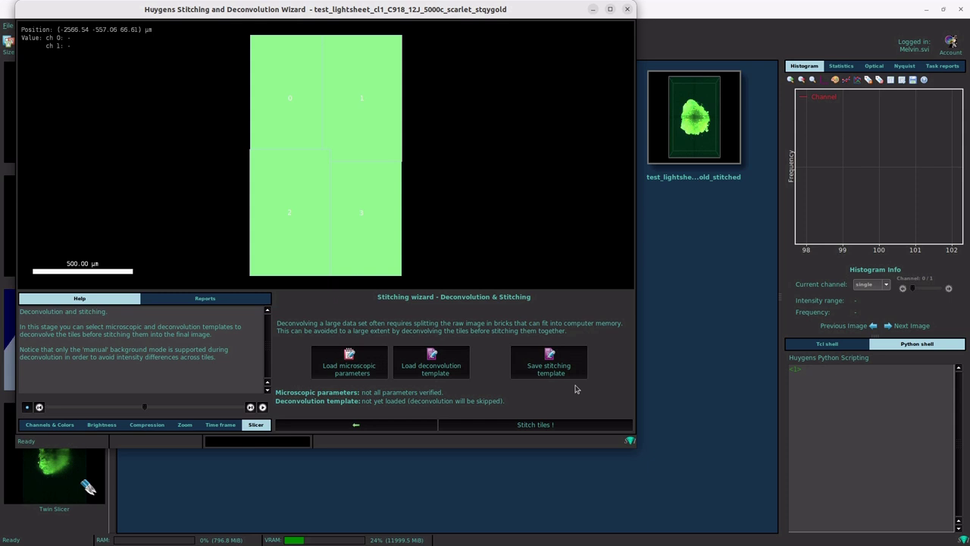
left_click(573, 426)
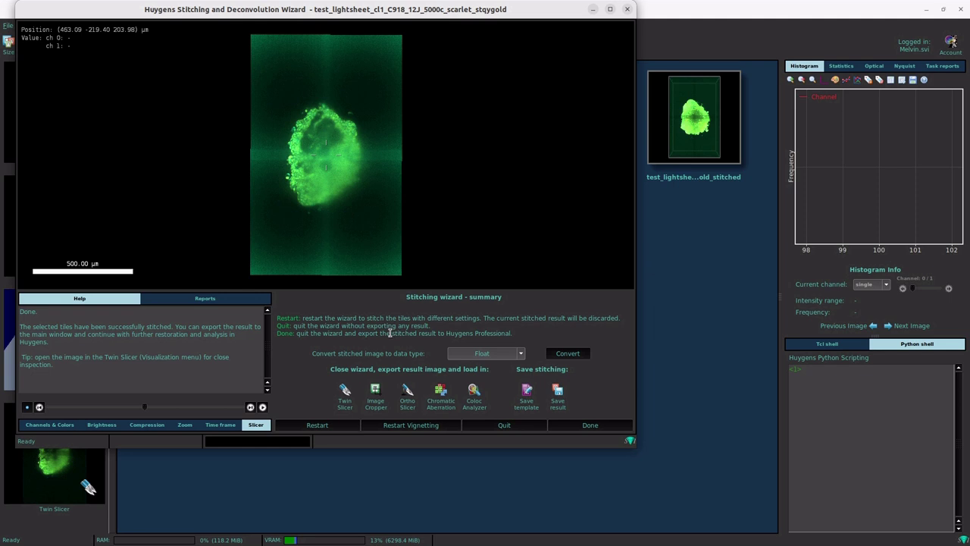
Keep the stitched image's data type as Float and export the result to the main window, finishing the wizard.
left_click(521, 355)
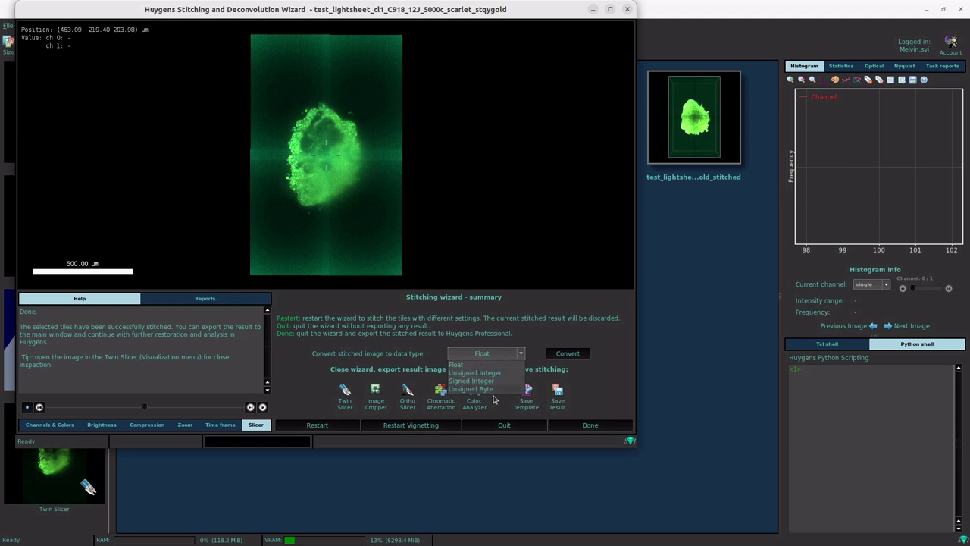
left_click(560, 332)
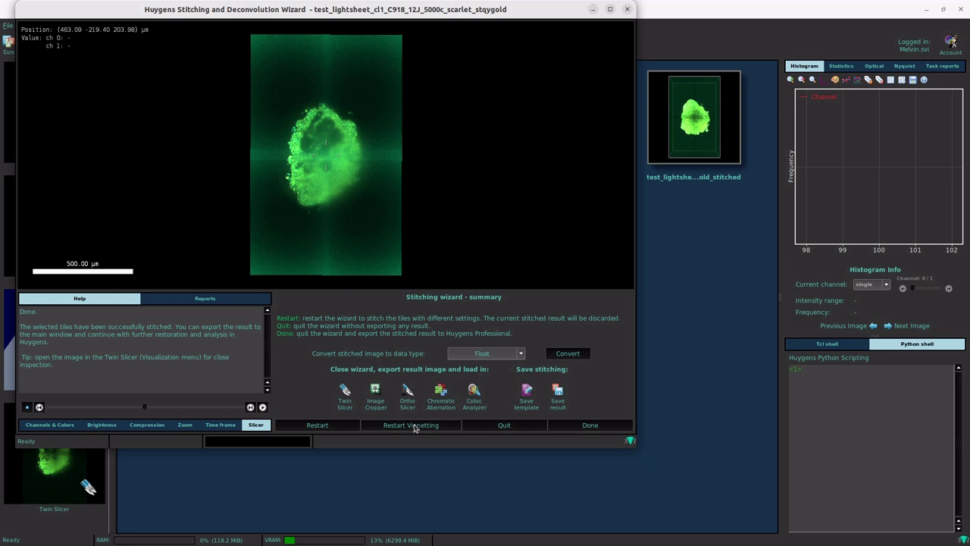
left_click(609, 424)
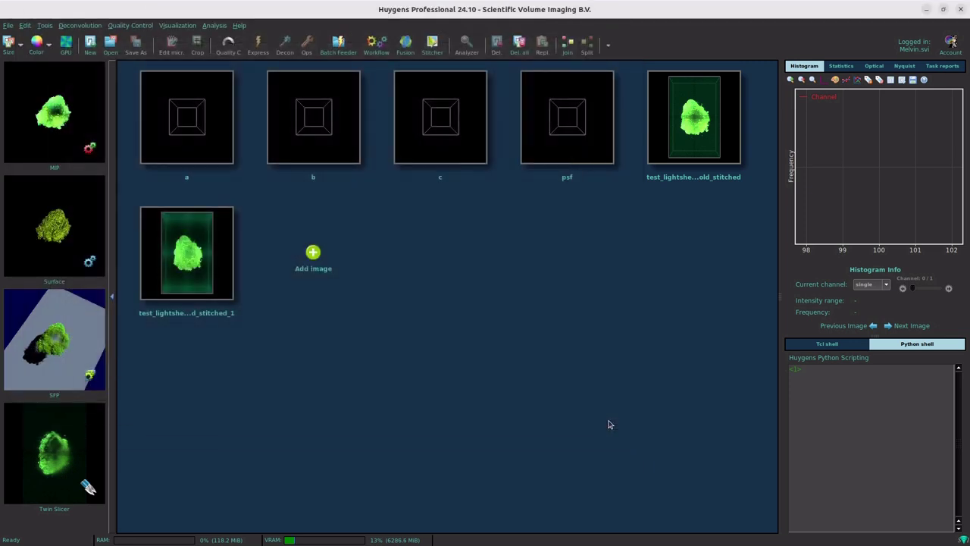
Open the earlier stitched image in the Twin Slicer and load the image ending in stitched_1 beside it.
left_click(689, 152)
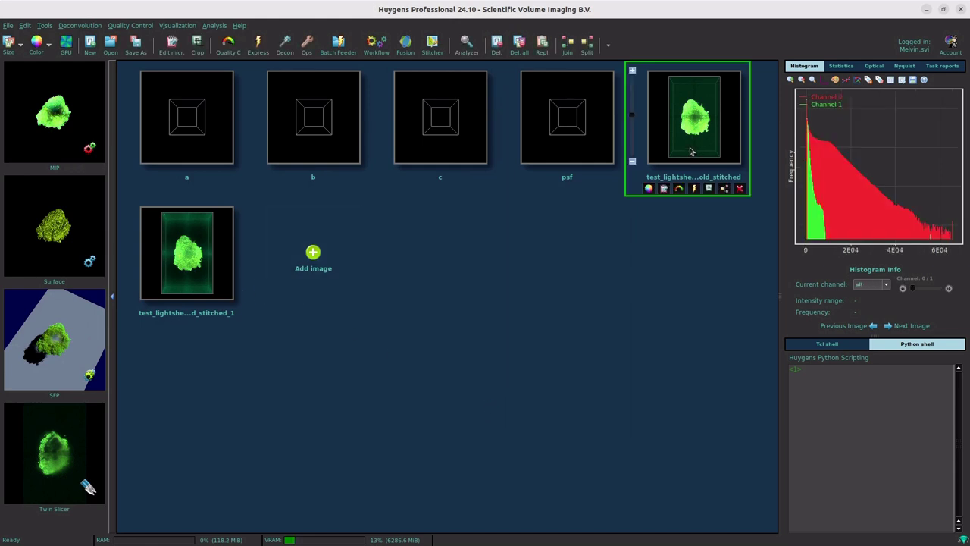
left_click(50, 452)
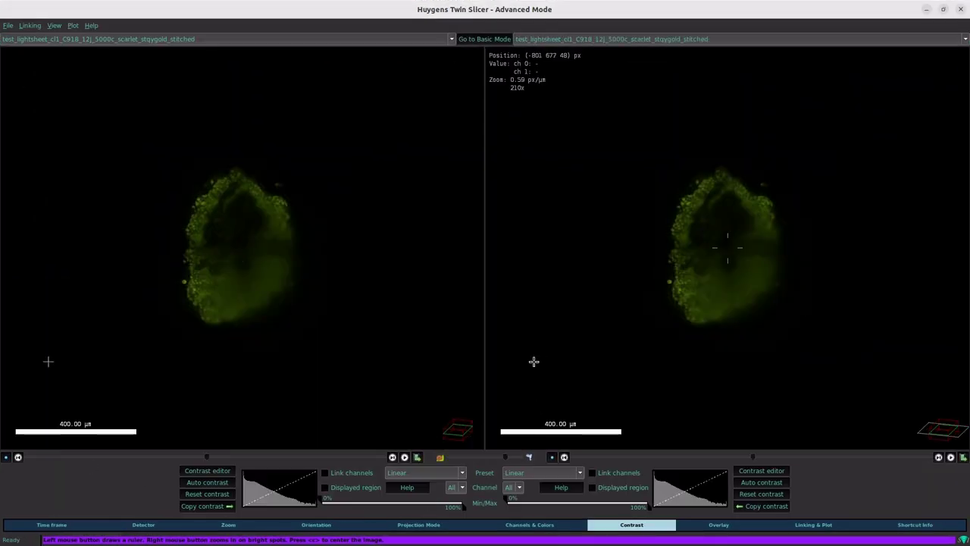
left_click(641, 40)
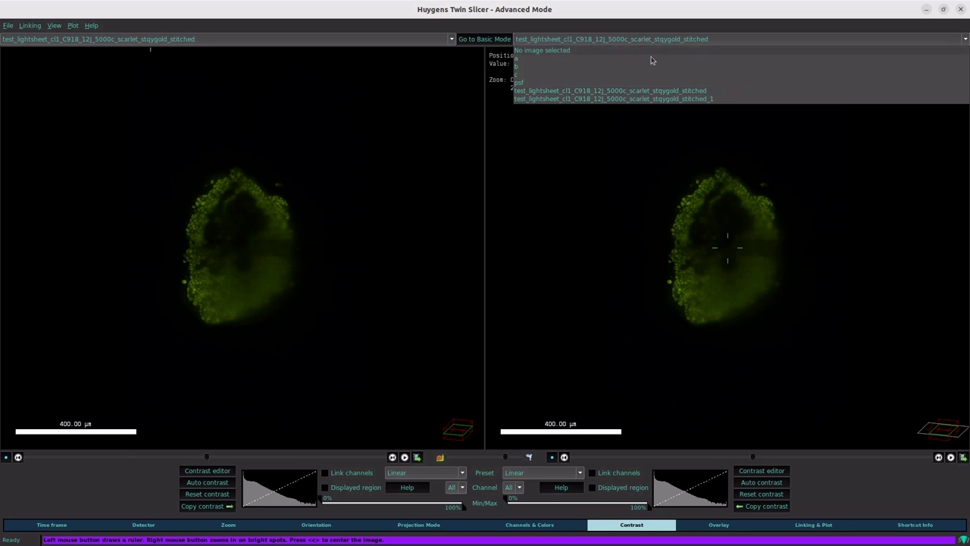
left_click(667, 98)
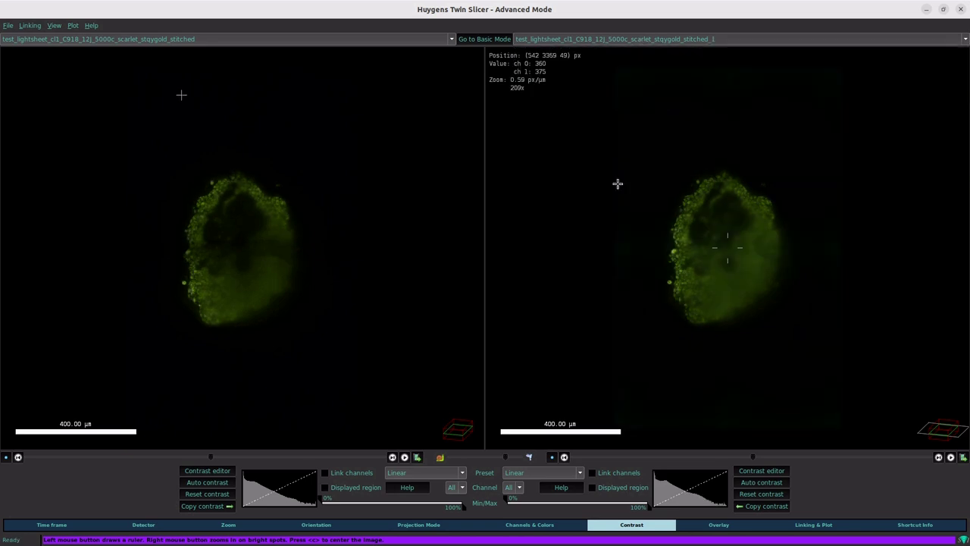
Switch the projection mode to MIP and compare the two stitched images up close around the tile seams.
left_click(400, 527)
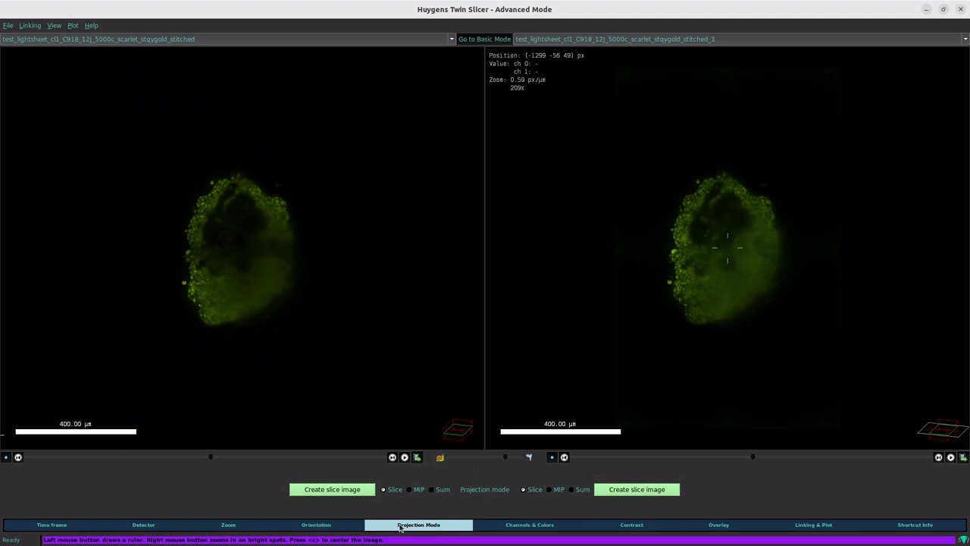
left_click(414, 490)
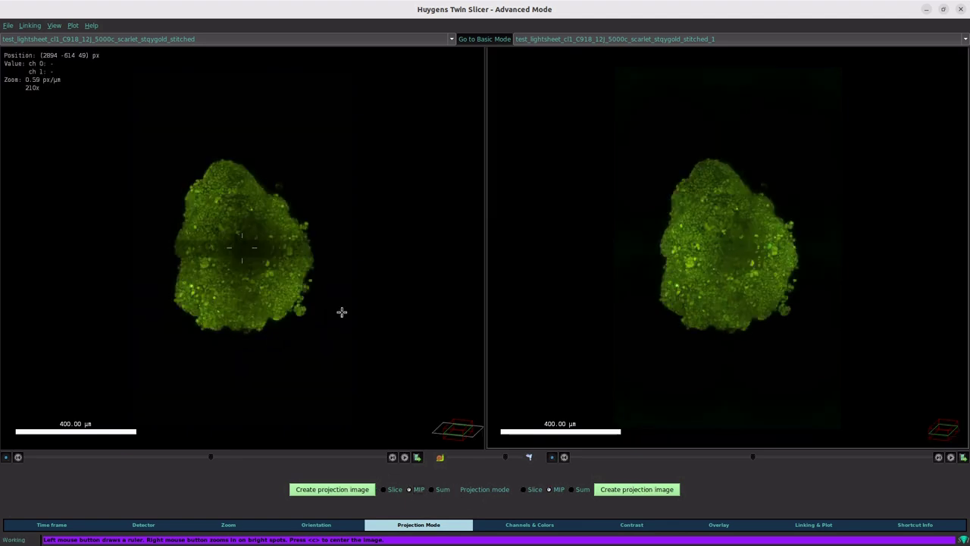
scroll(244, 250, "up", 3)
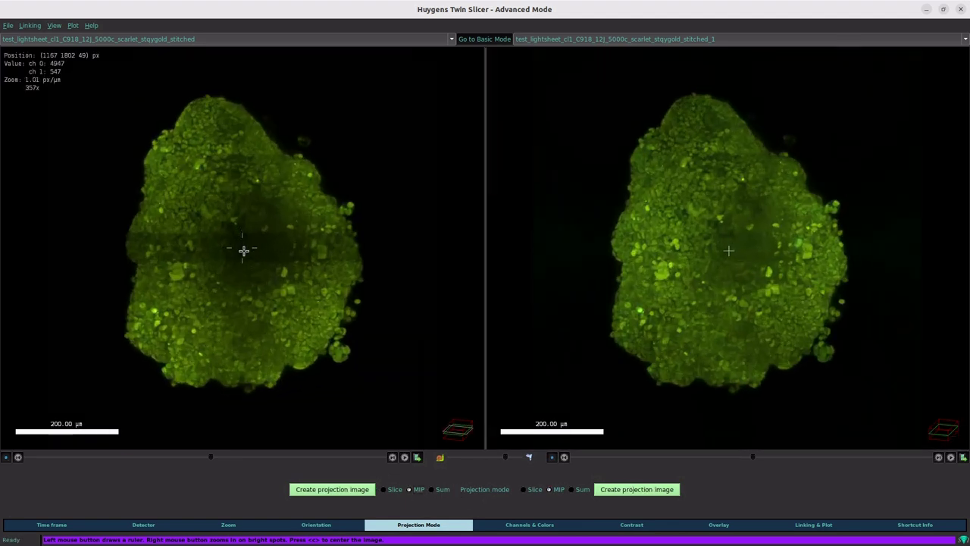